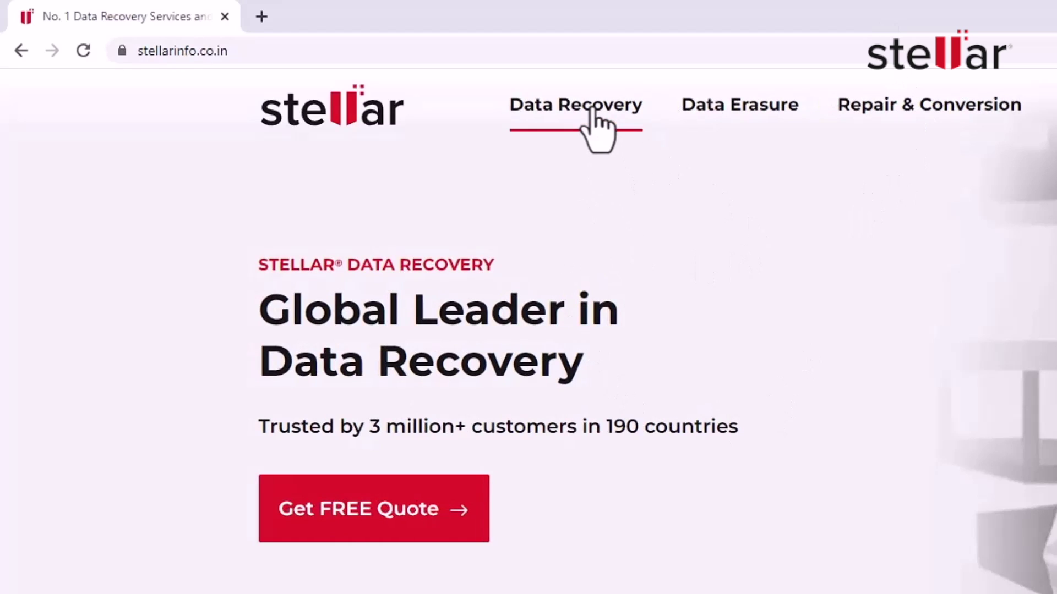
# Download StellarDataRecovery.exe from the Windows Data Recovery page, then install it after accepting the license.
pyautogui.moveTo(592, 113)
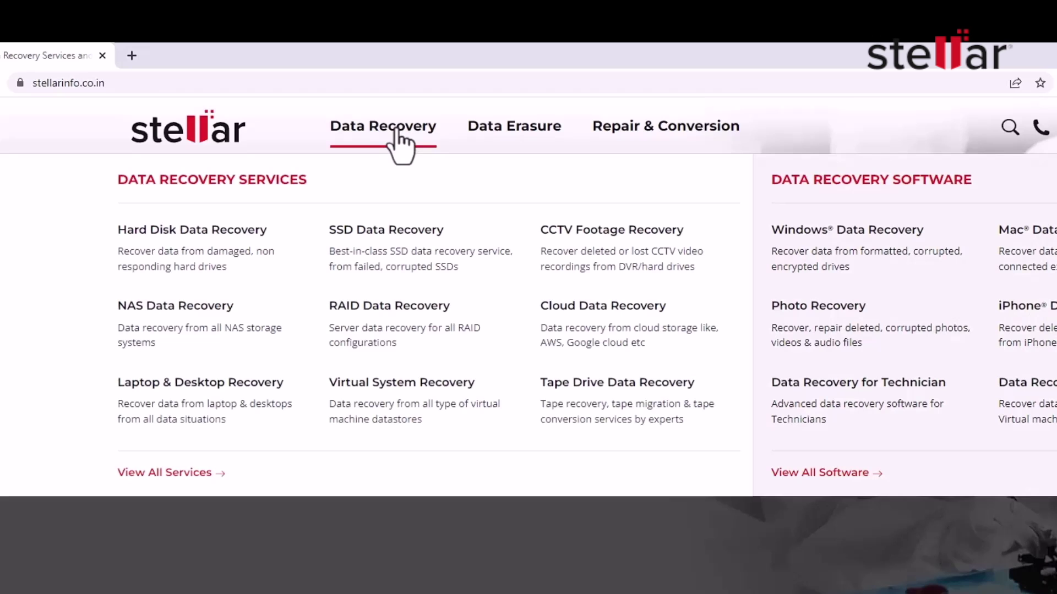
pyautogui.click(853, 234)
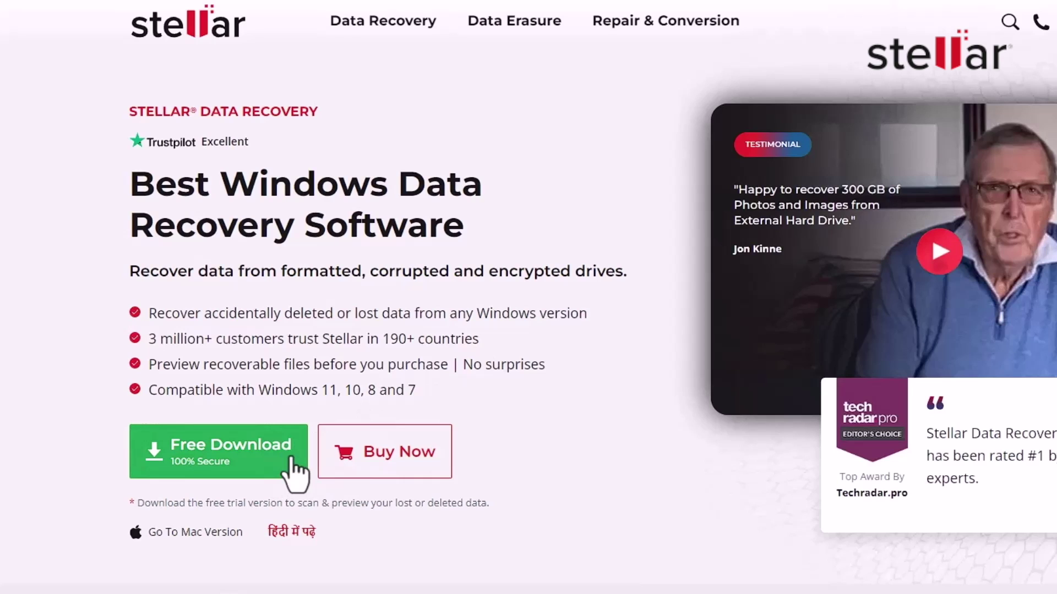
pyautogui.click(290, 458)
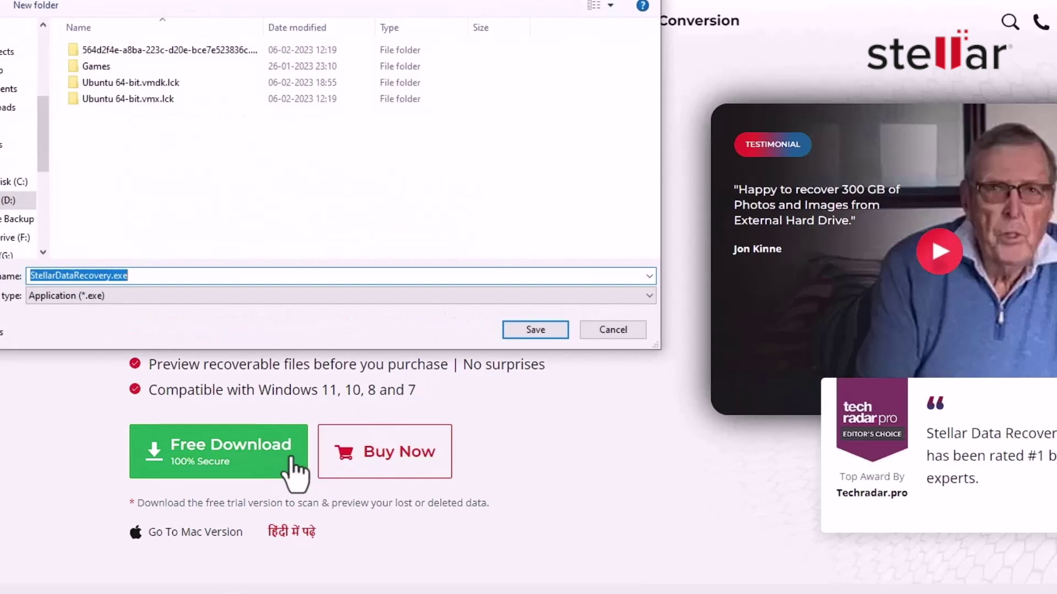
pyautogui.click(529, 333)
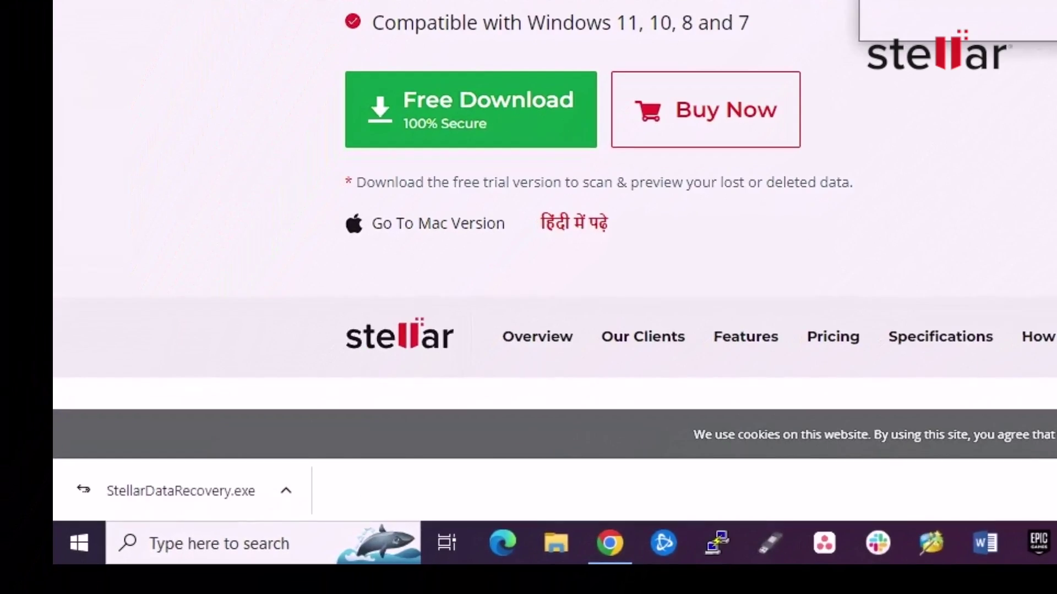
pyautogui.click(630, 321)
pyautogui.click(727, 498)
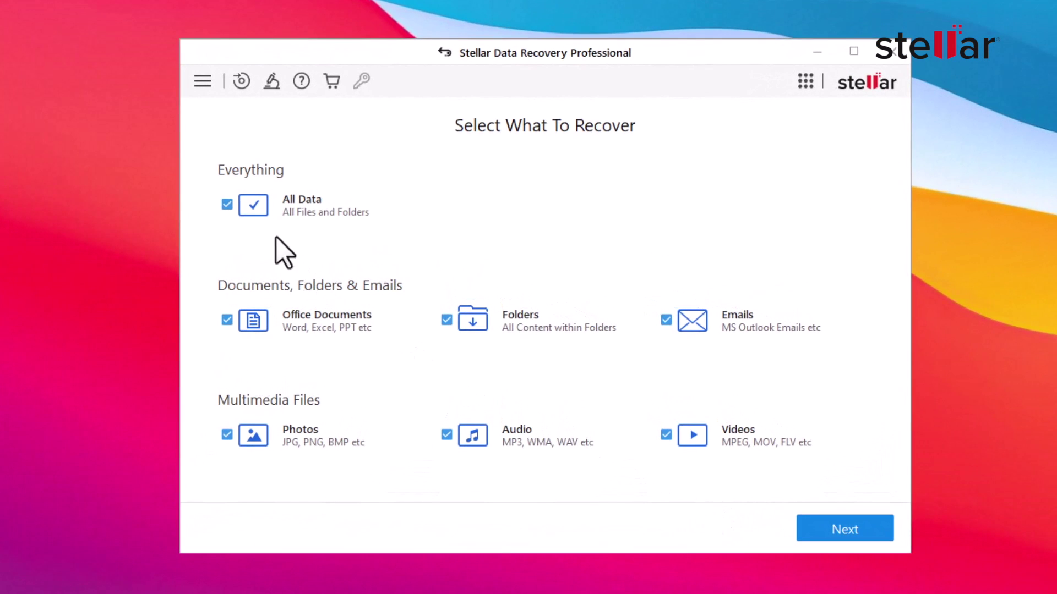
# Keep All Data selected as the file types to recover and continue to Recover From.
pyautogui.click(226, 205)
pyautogui.click(226, 319)
pyautogui.click(820, 529)
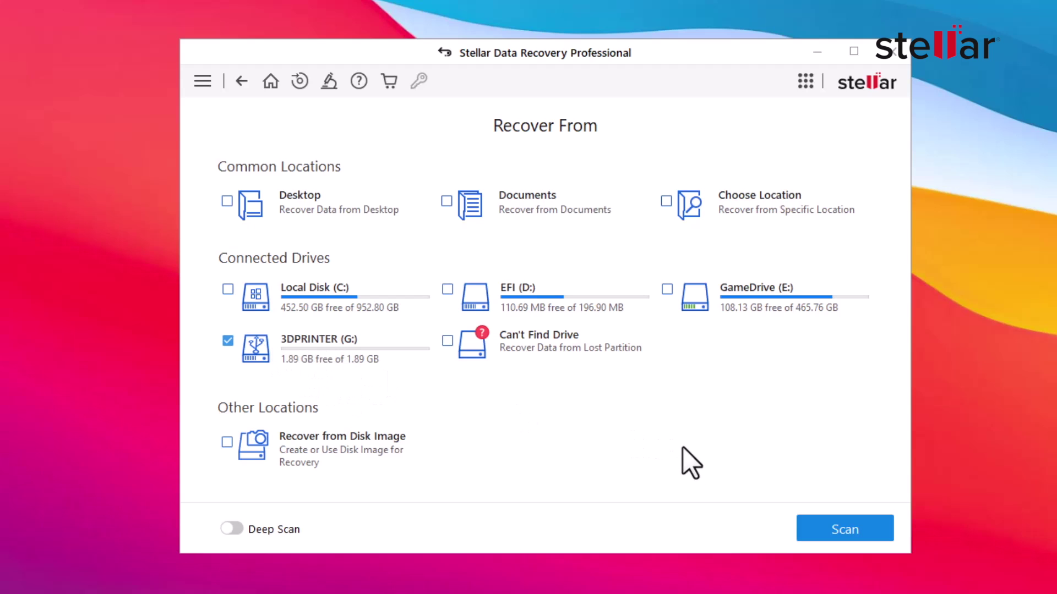
# Enable Deep Scan and scan the 3DPRINTER (G:) drive.
pyautogui.click(227, 441)
pyautogui.click(865, 532)
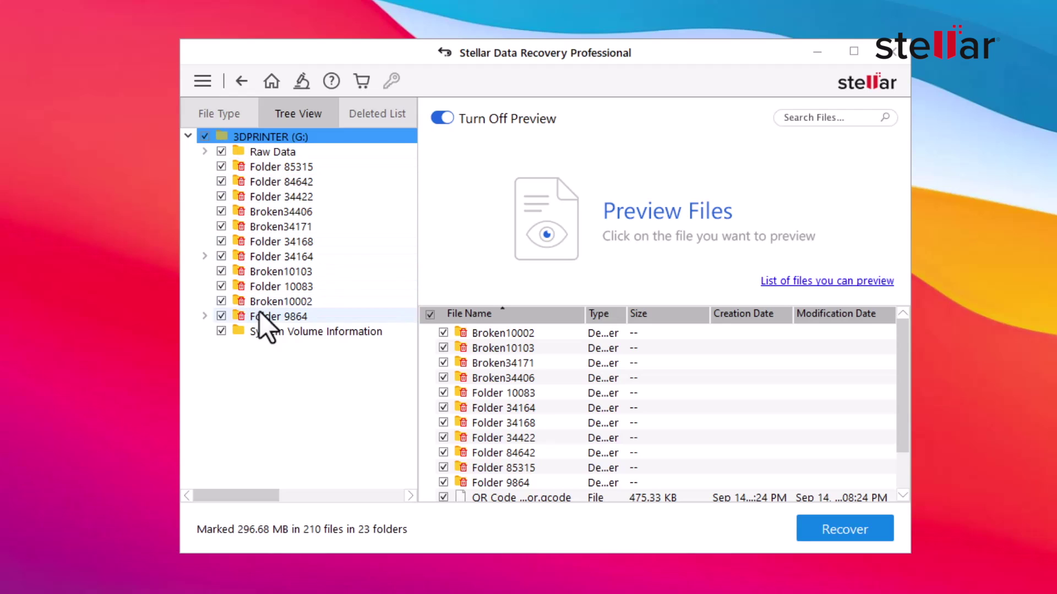
# In the File Type view, preview the recovered PNG and JPEG photos.
pyautogui.click(236, 117)
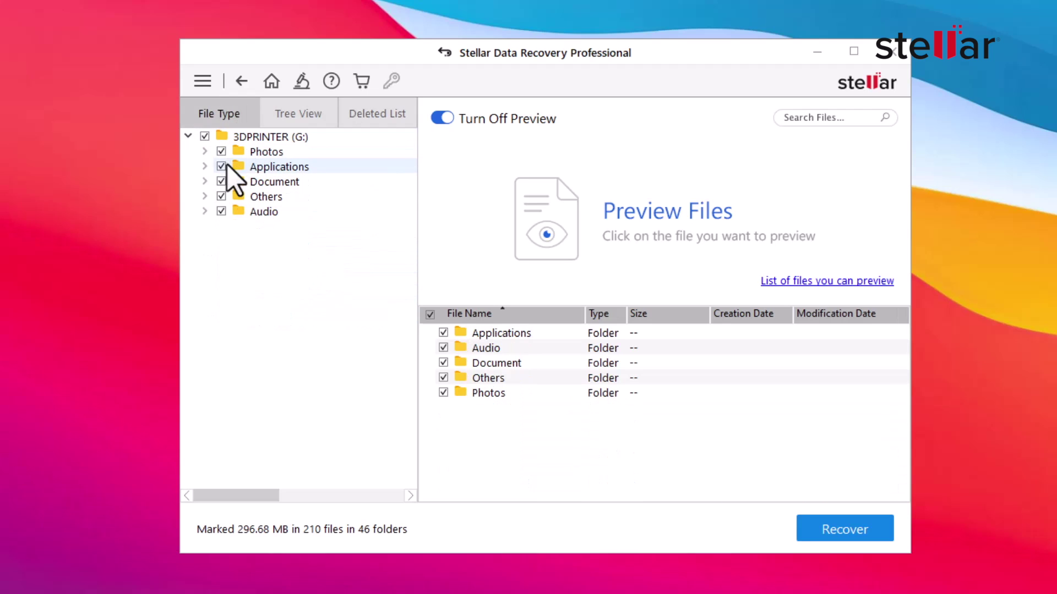
pyautogui.click(205, 152)
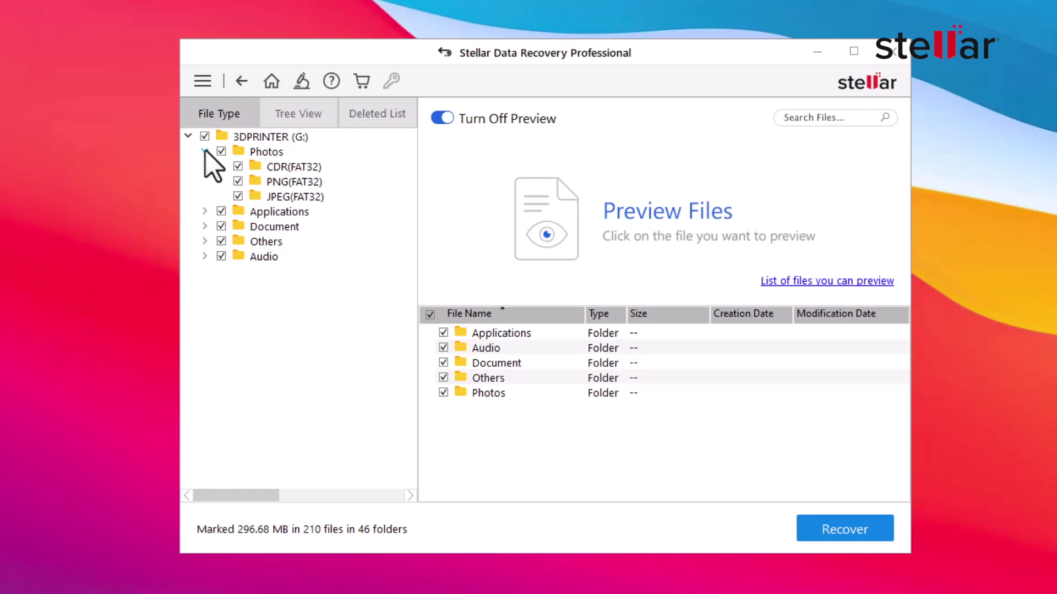
pyautogui.click(269, 183)
pyautogui.click(271, 197)
pyautogui.click(523, 347)
pyautogui.click(523, 408)
pyautogui.click(523, 453)
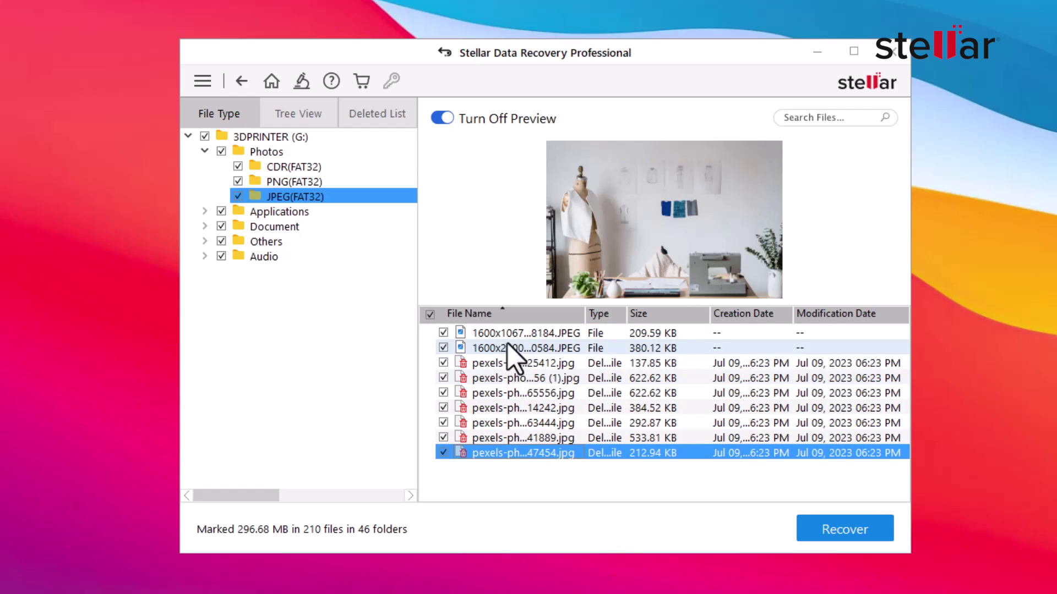
# Preview the recovered PDF, MP3 and WAV files, then list the deleted folders.
pyautogui.click(523, 333)
pyautogui.click(204, 227)
pyautogui.click(292, 241)
pyautogui.press('Down')
pyautogui.press('Down')
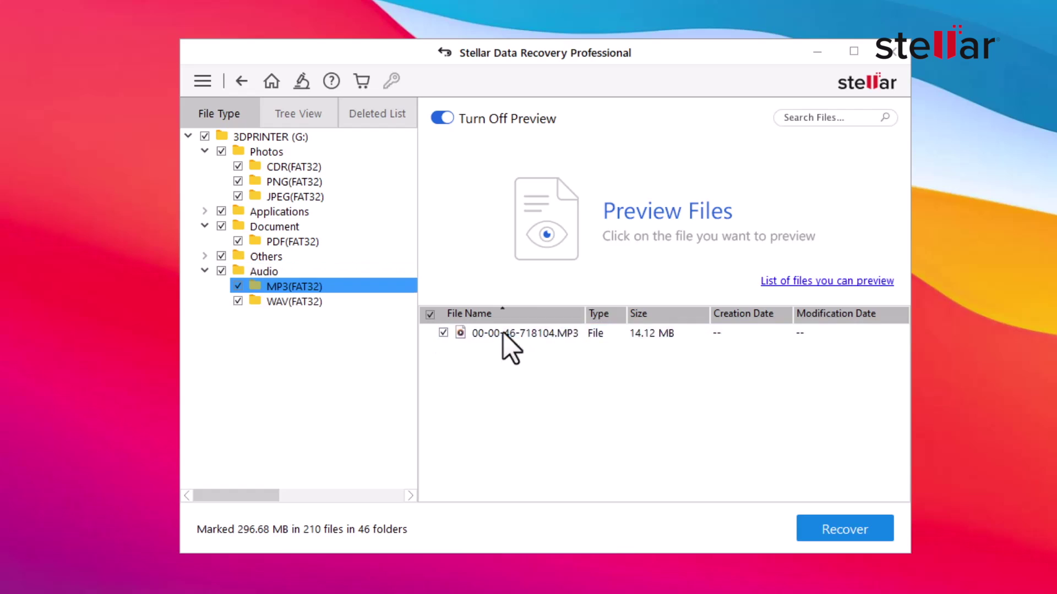
pyautogui.doubleClick(503, 332)
pyautogui.press('Down')
pyautogui.doubleClick(472, 333)
pyautogui.click(377, 114)
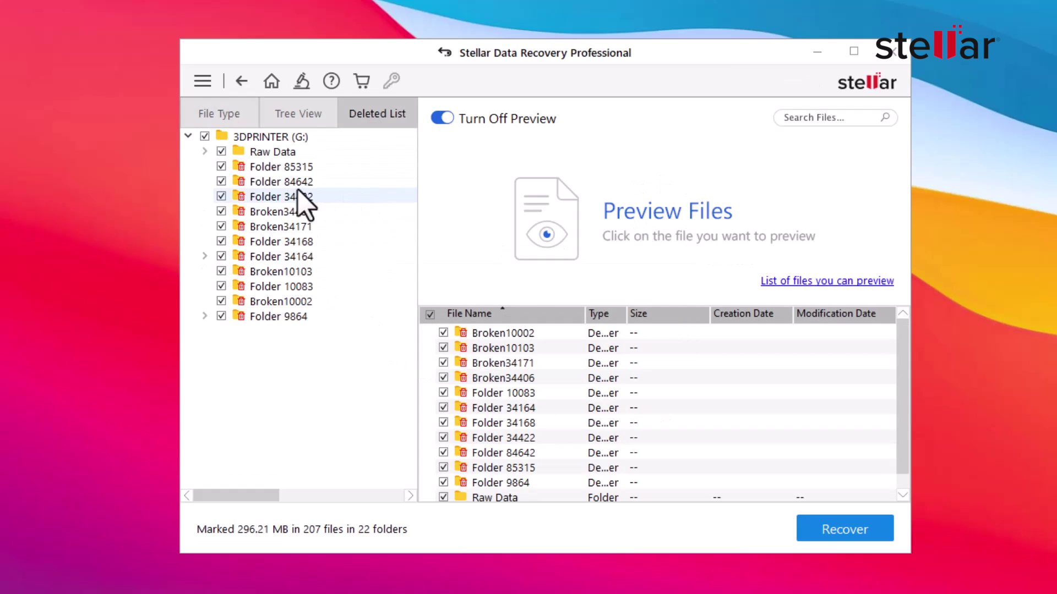
pyautogui.click(843, 531)
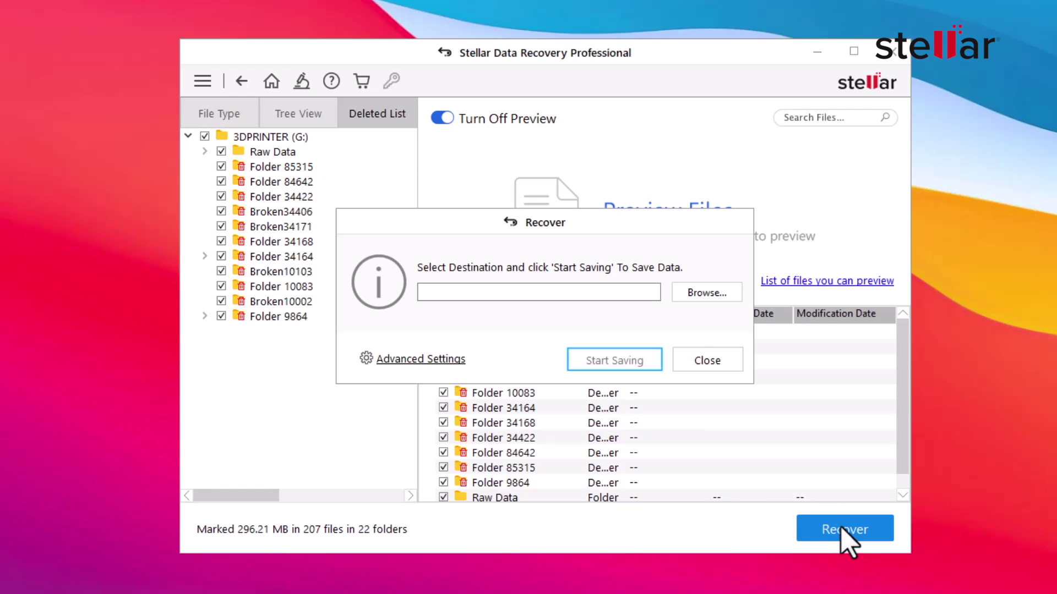
# Create a 'Recovered Data' folder on GameDrive (E:) and select it as the destination.
pyautogui.click(697, 298)
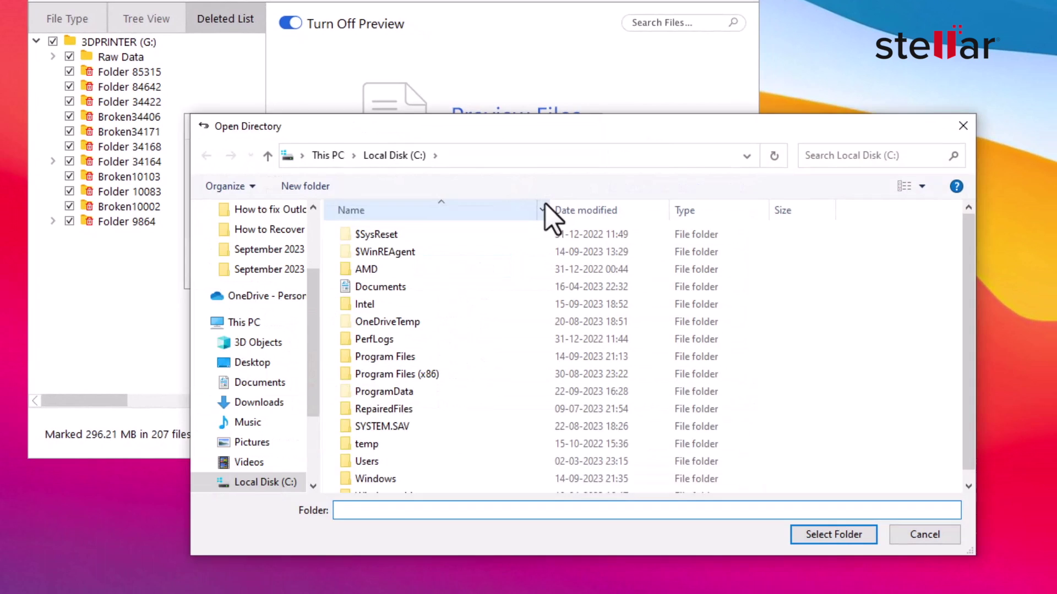
pyautogui.click(833, 534)
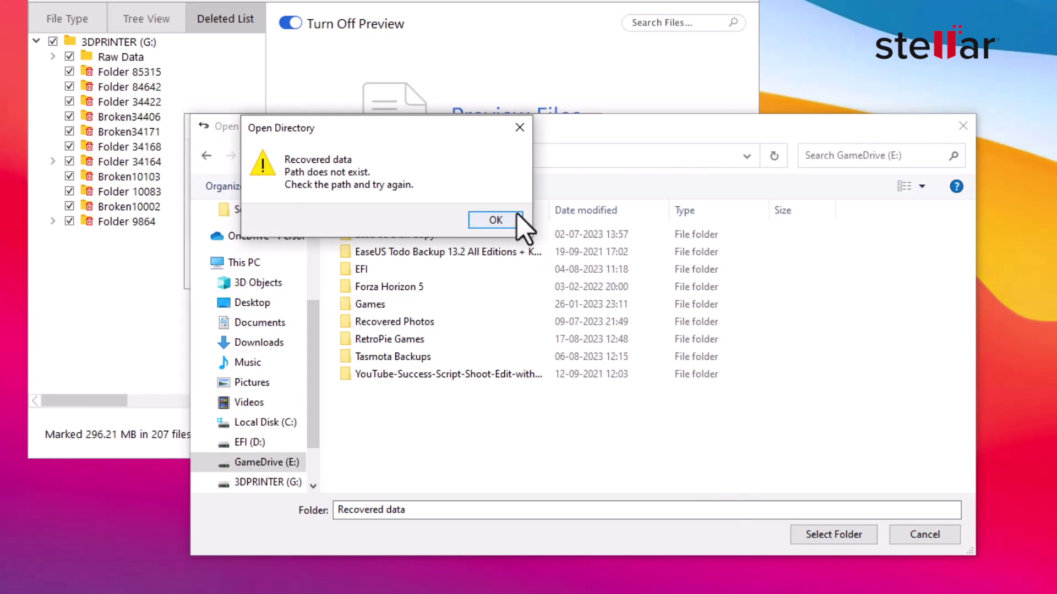
pyautogui.click(496, 219)
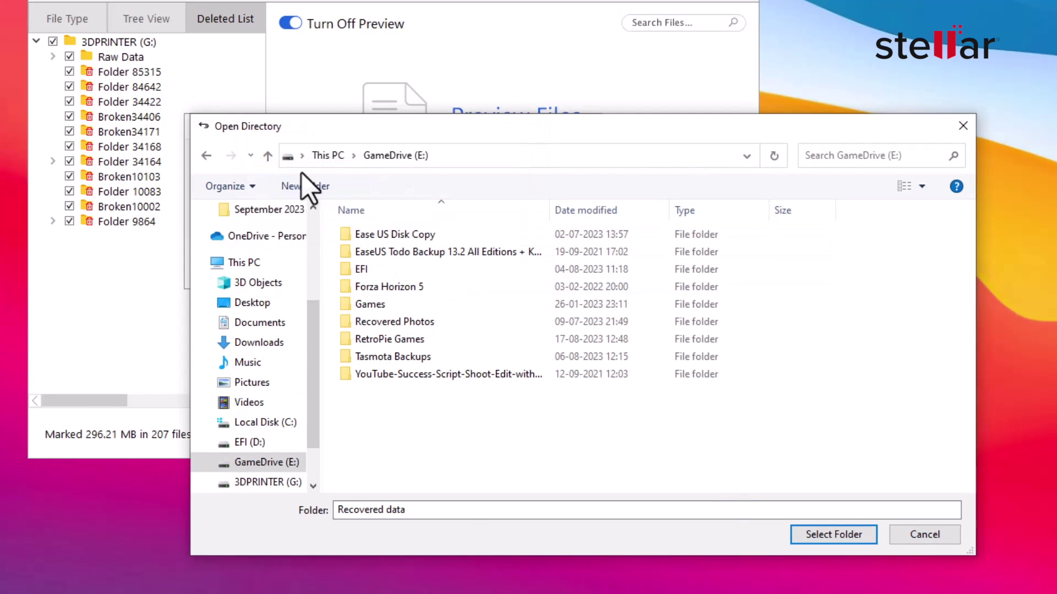
pyautogui.click(306, 186)
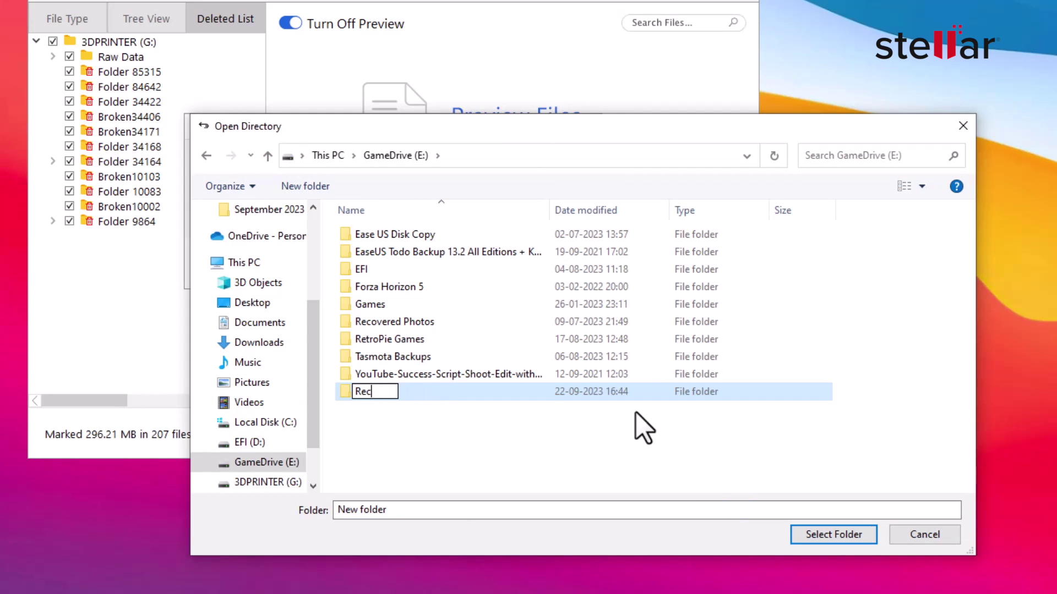
pyautogui.write('Recovered Data')
pyautogui.press('Return')
pyautogui.doubleClick(669, 396)
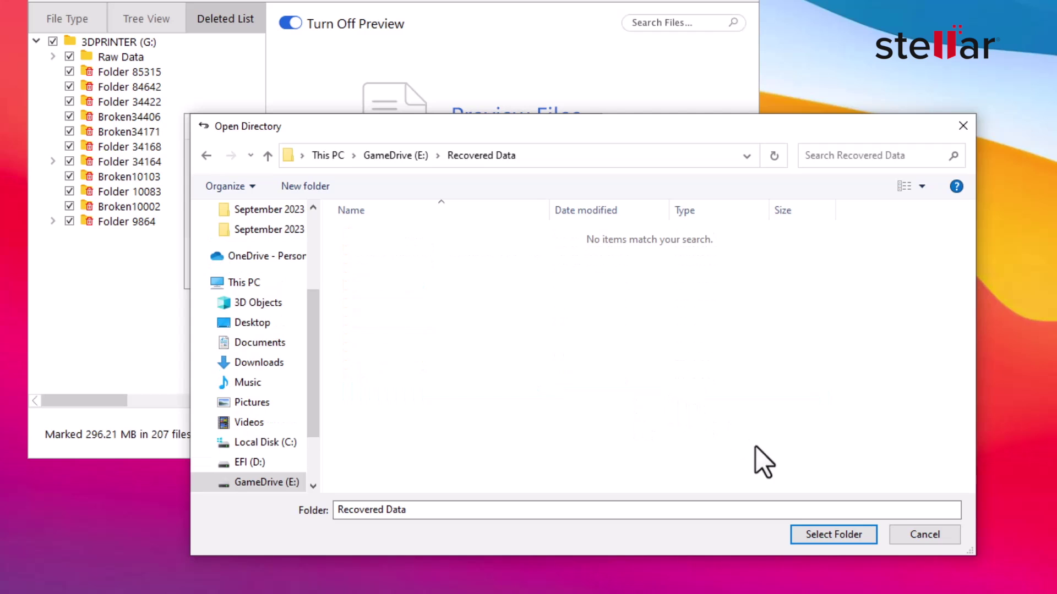
pyautogui.click(826, 542)
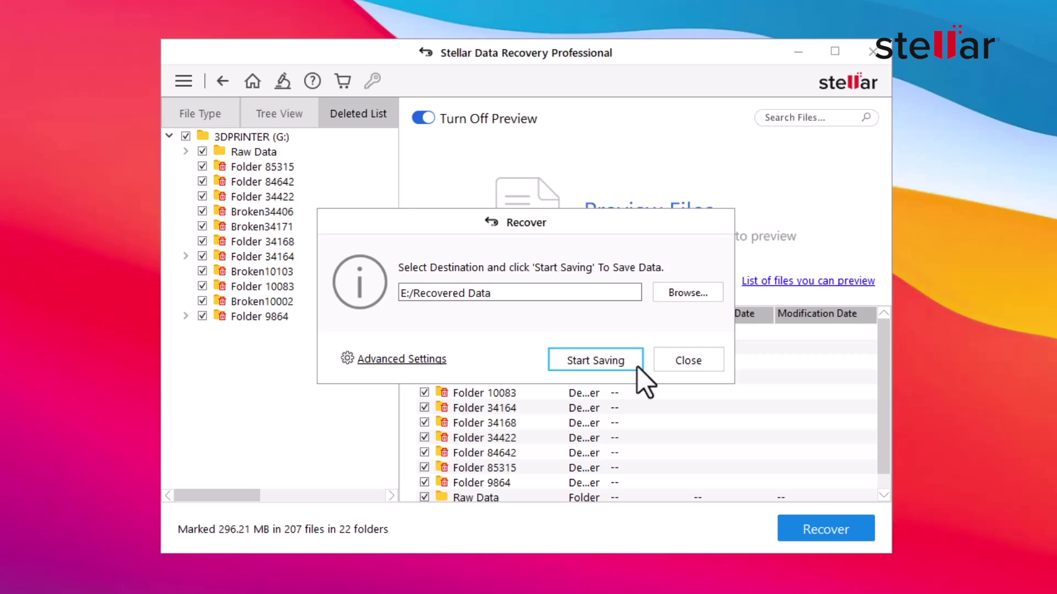
# Start saving to E:\Recovered Data, renaming duplicates such as X.STL to Copy1_X.STL.
pyautogui.click(638, 367)
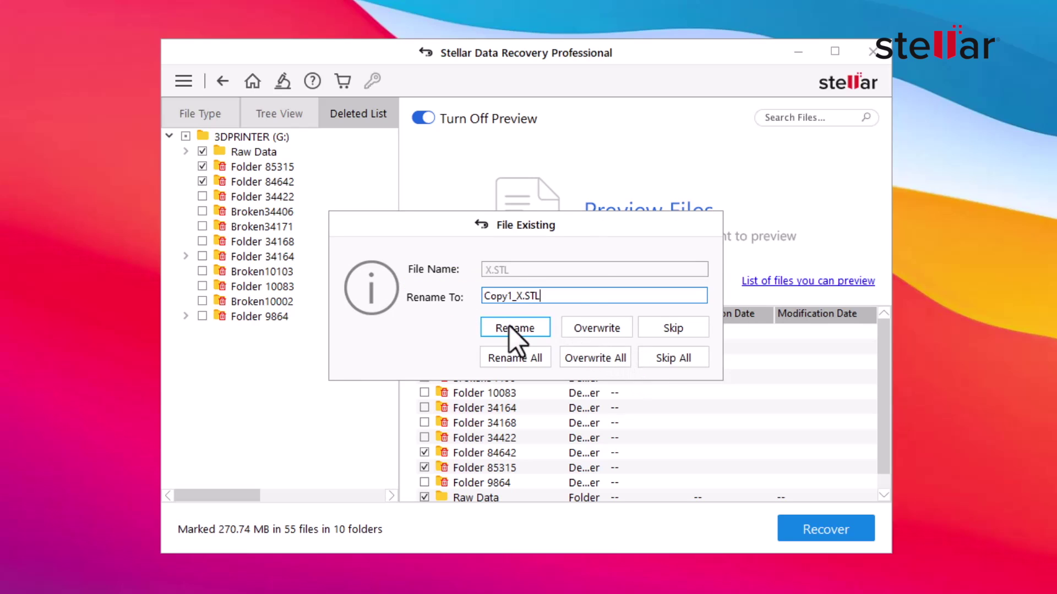
pyautogui.click(510, 326)
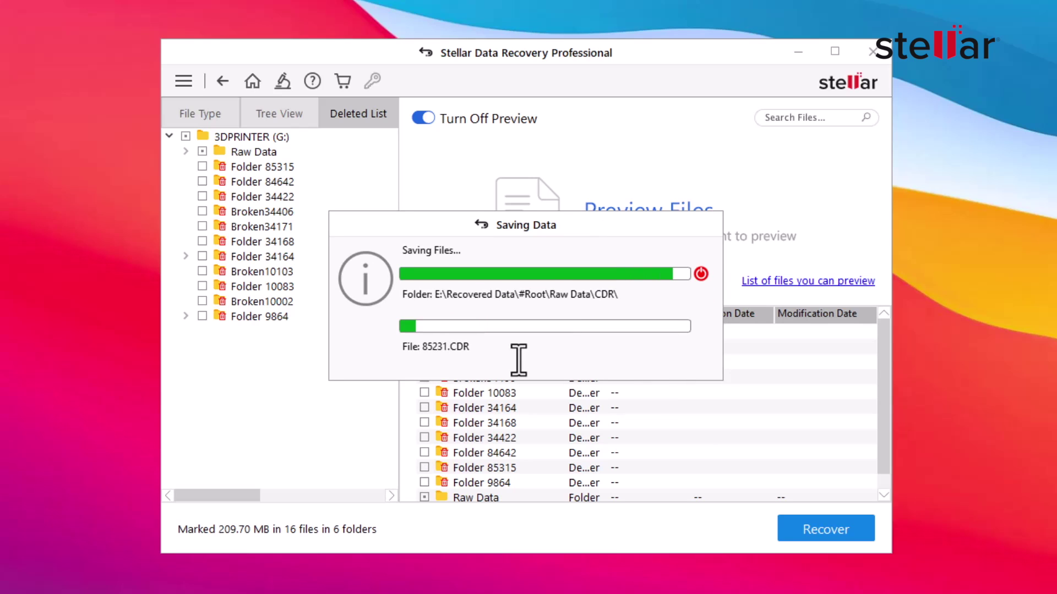